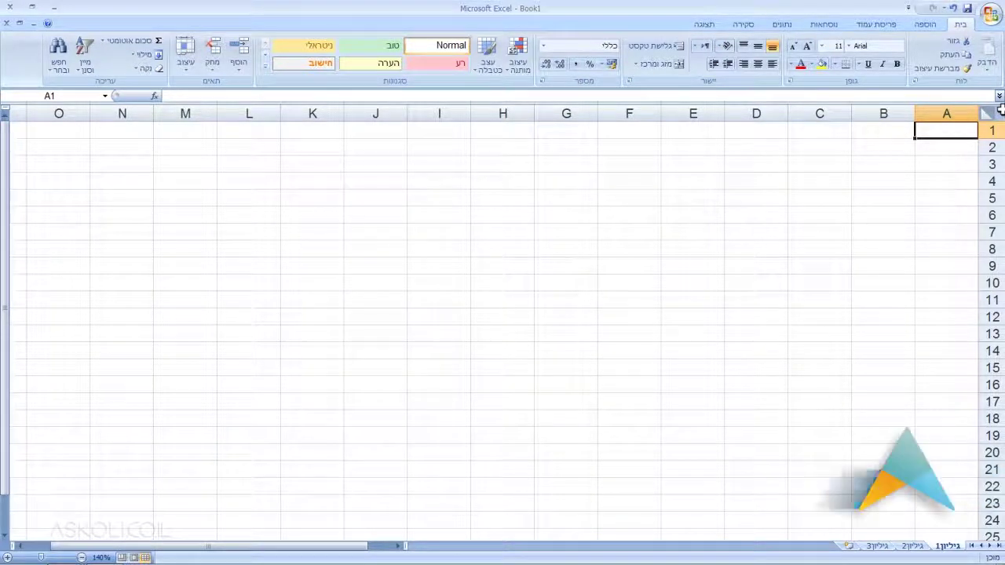
# Step: Enter the title 'רשימת סרטים' in cell A1
pyautogui.write('רשימת סרטים')
pyautogui.press('Return')
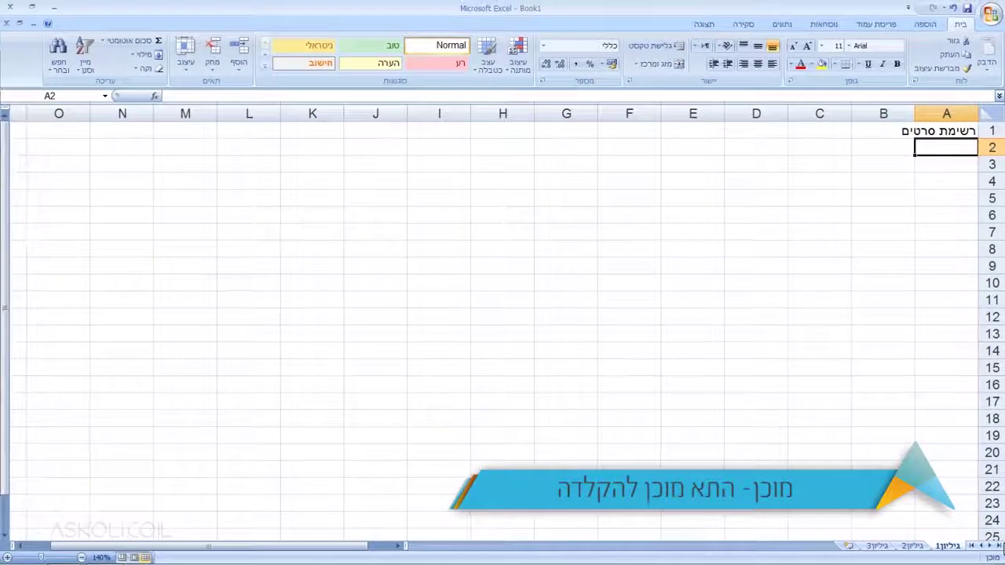
# Step: Enter 'ערביים' in A2 and 'הערפדים' in A3, returning to A4 afterwards
pyautogui.write('ערביים')
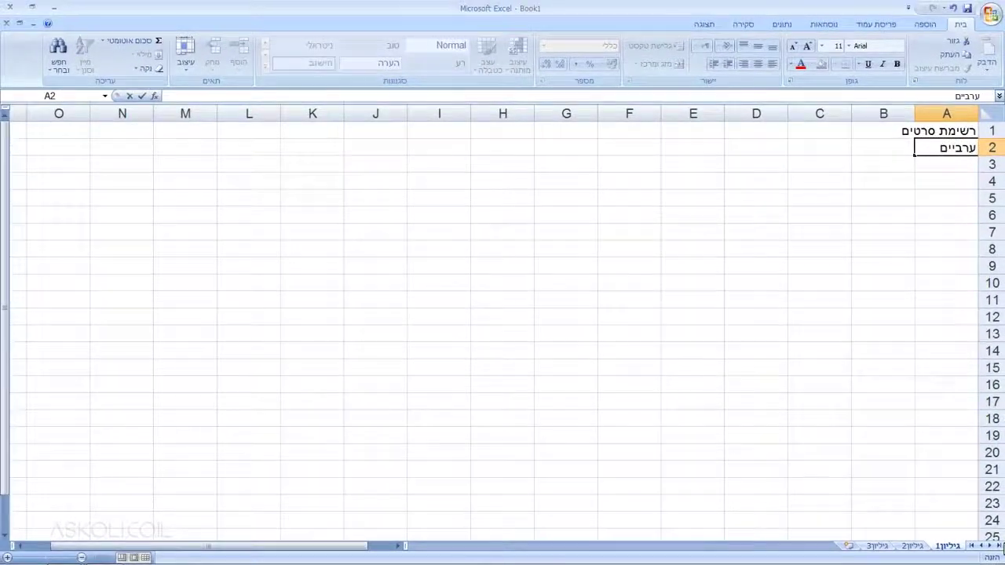
pyautogui.press('Return')
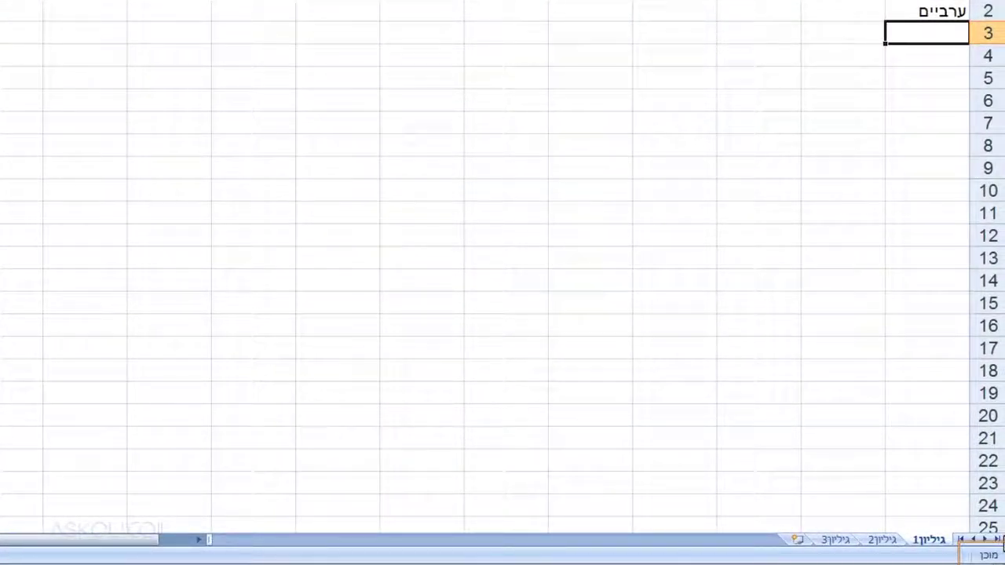
pyautogui.write('הערפדים')
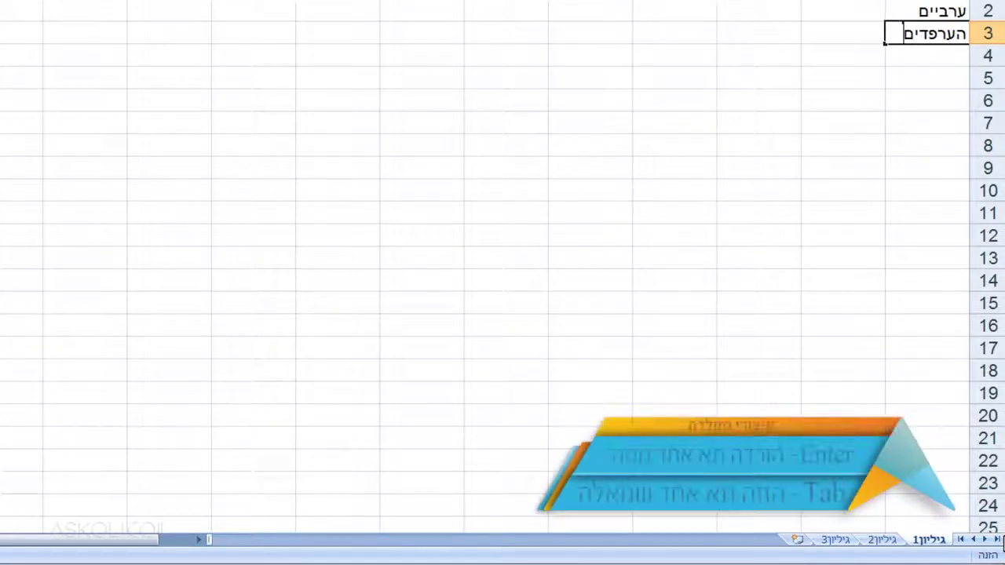
pyautogui.press('Tab')
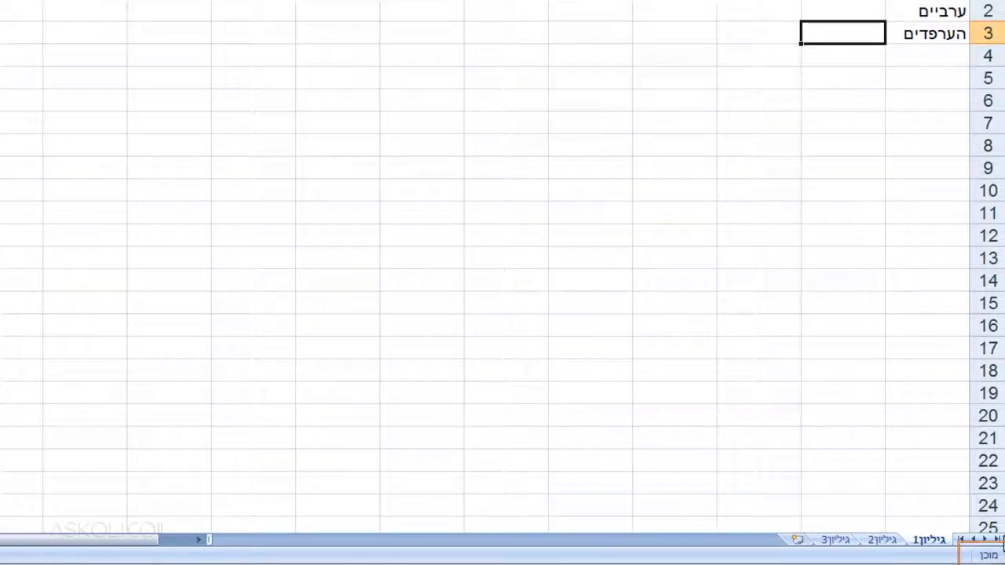
pyautogui.press('Return')
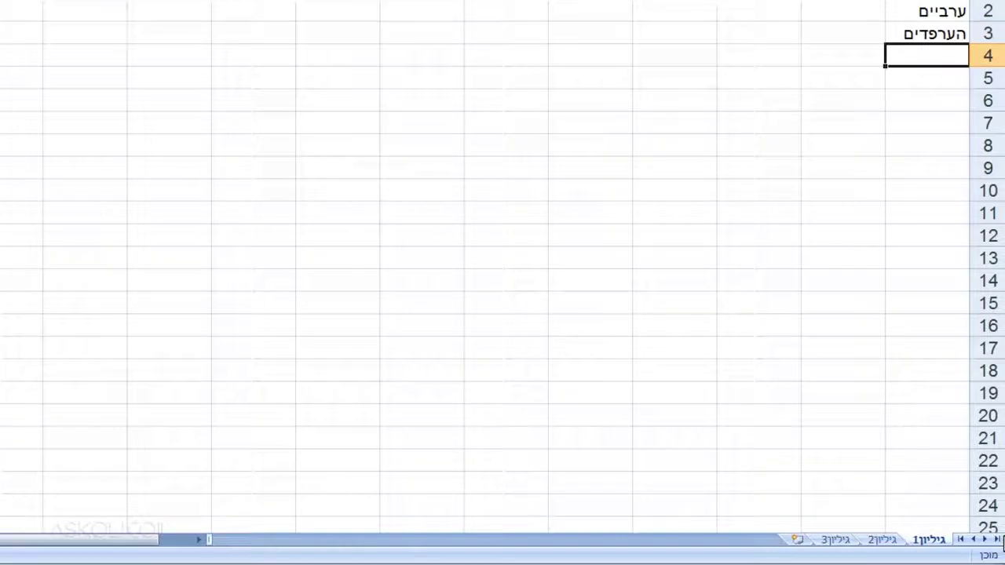
# Step: Enter 'גבעת טרפון' in A4, confirming with the formula-bar checkmark, then select A5
pyautogui.write('גבעת טרפון')
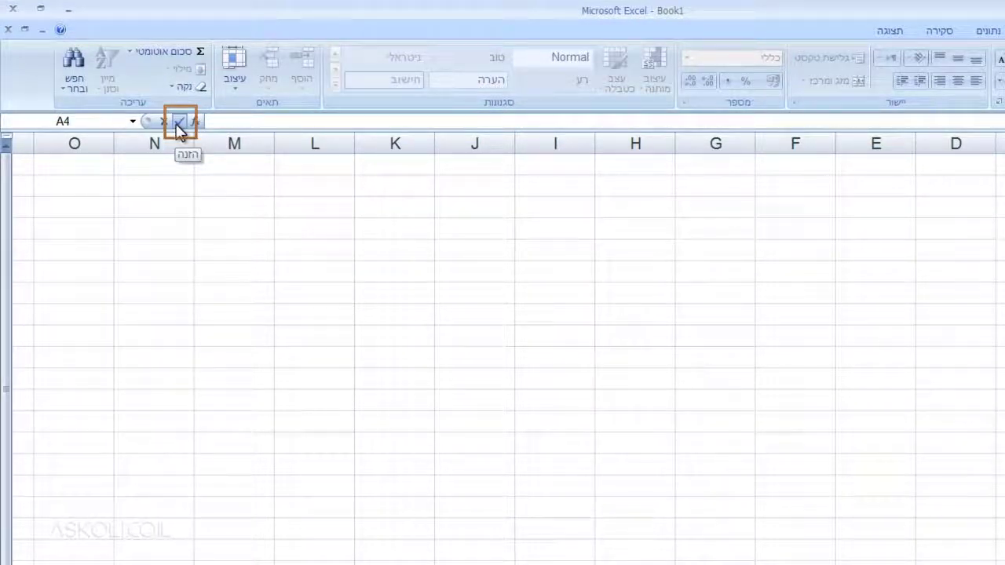
pyautogui.click(180, 124)
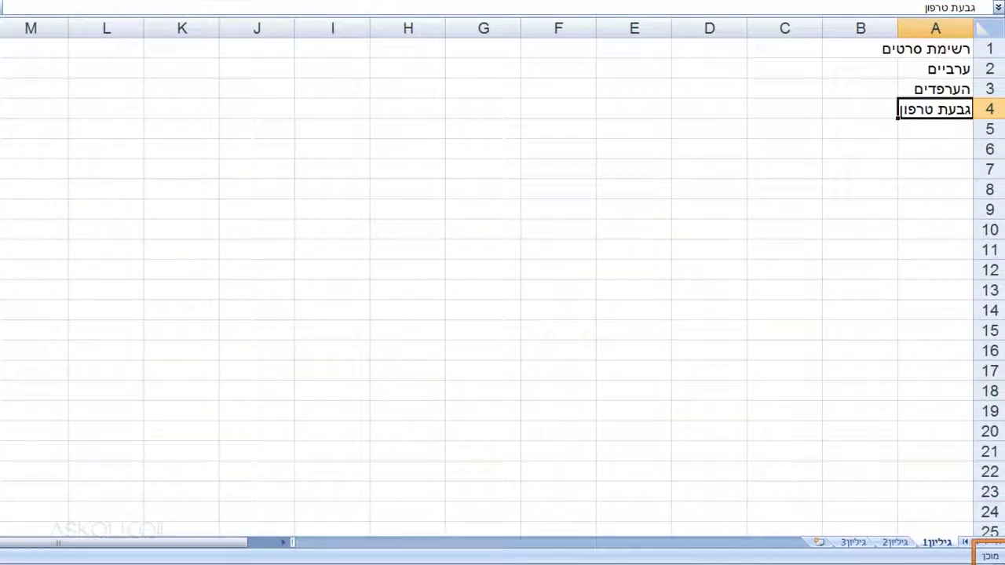
pyautogui.click(936, 128)
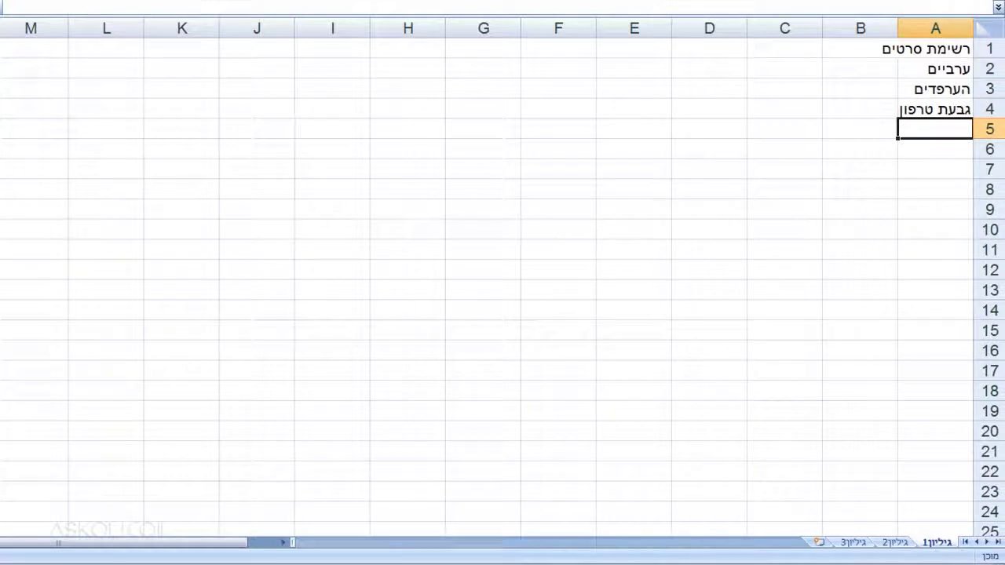
# Step: Type 'המקהלה' in A5 over the AutoComplete suggestion, commit it, and reselect A5
pyautogui.write('הערפדים')
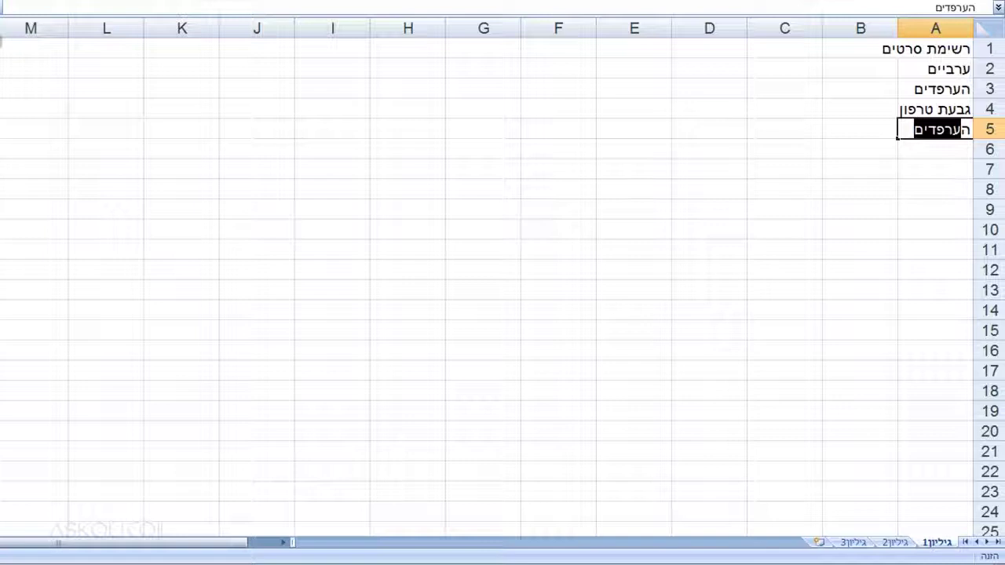
pyautogui.write('מקהלה')
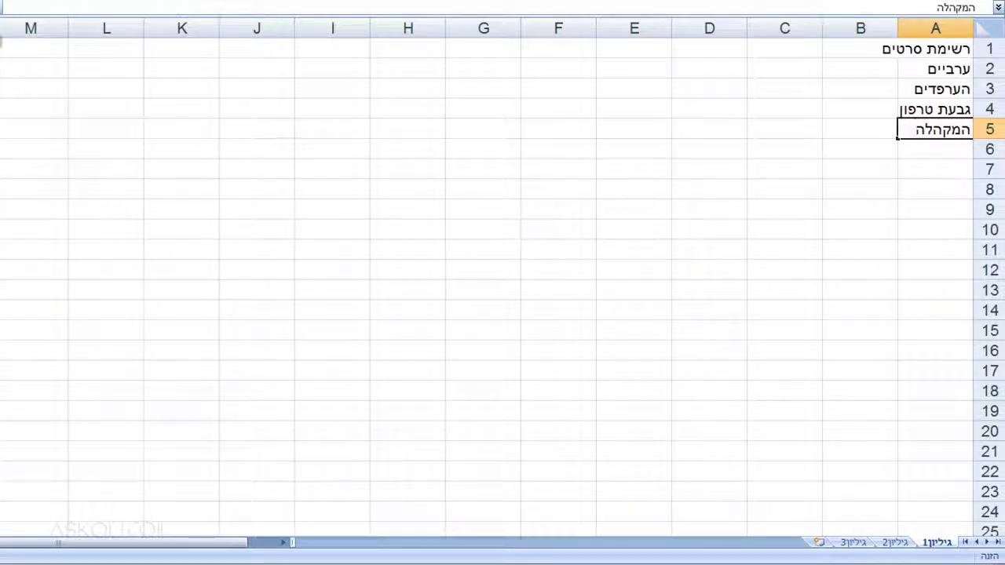
pyautogui.press('Return')
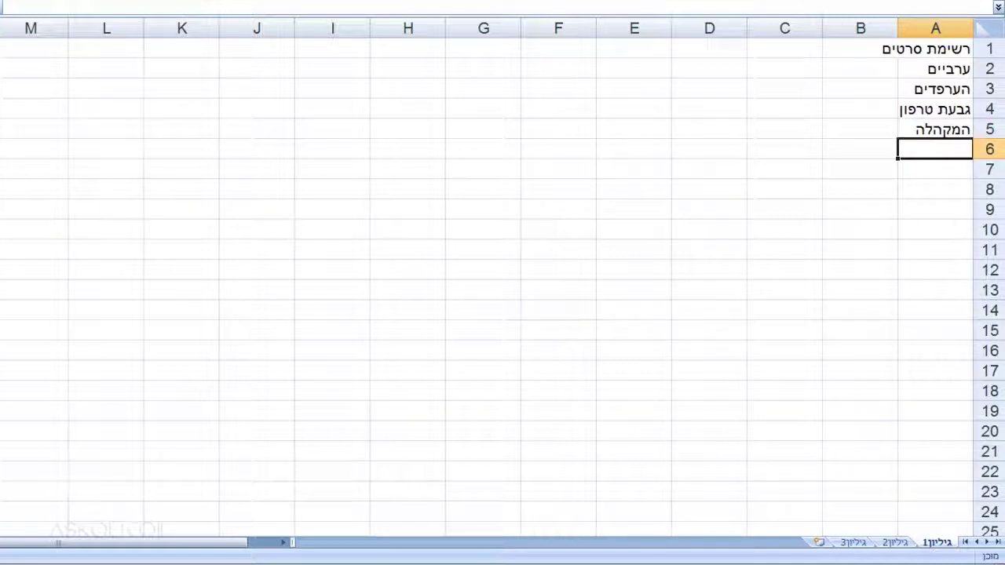
pyautogui.click(935, 129)
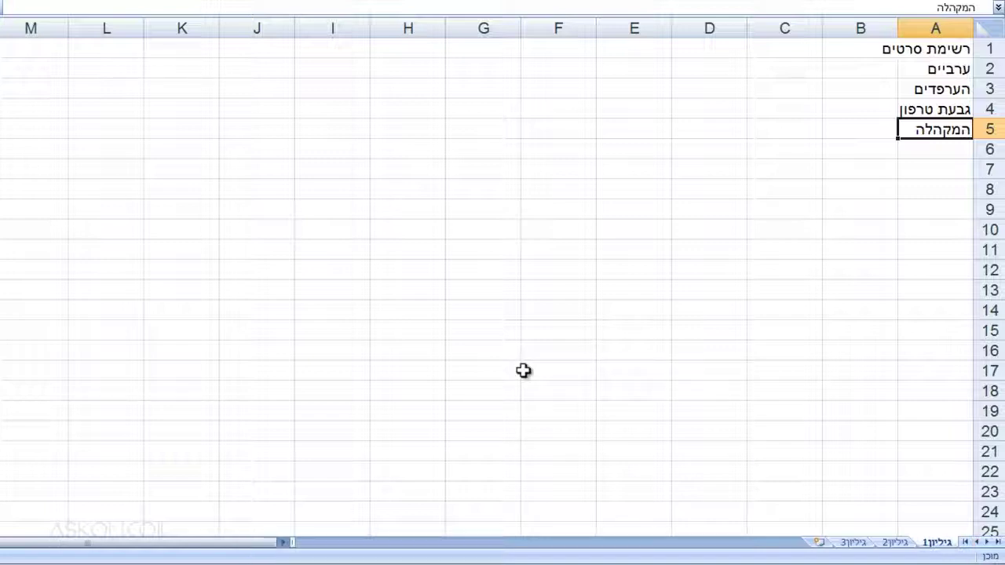
# Step: Enter 'ארלוזרוב 77' in A5, then clear it and enter 'המקהלה' instead
pyautogui.write('ארלוזרוב 77')
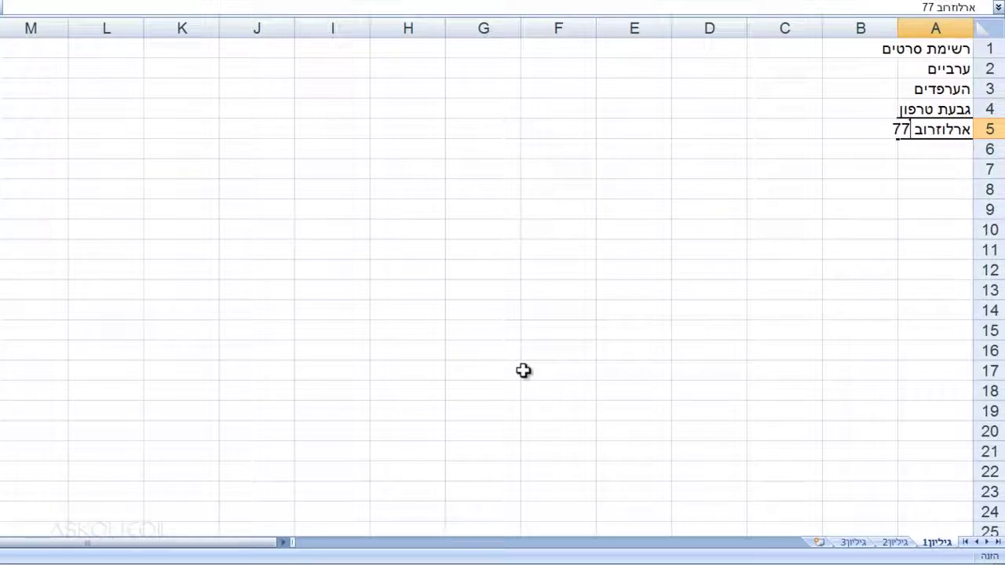
pyautogui.press('Return')
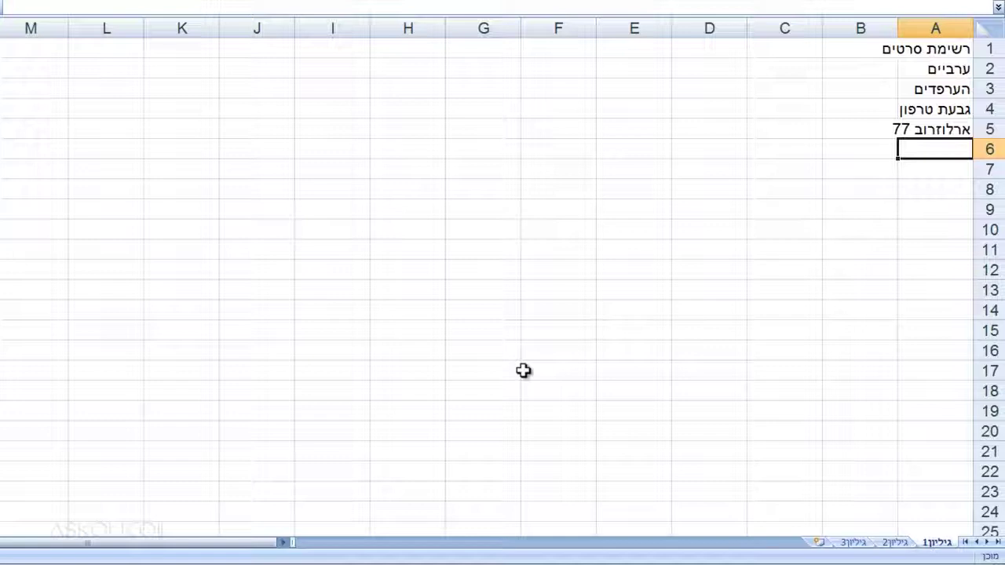
pyautogui.press('Up')
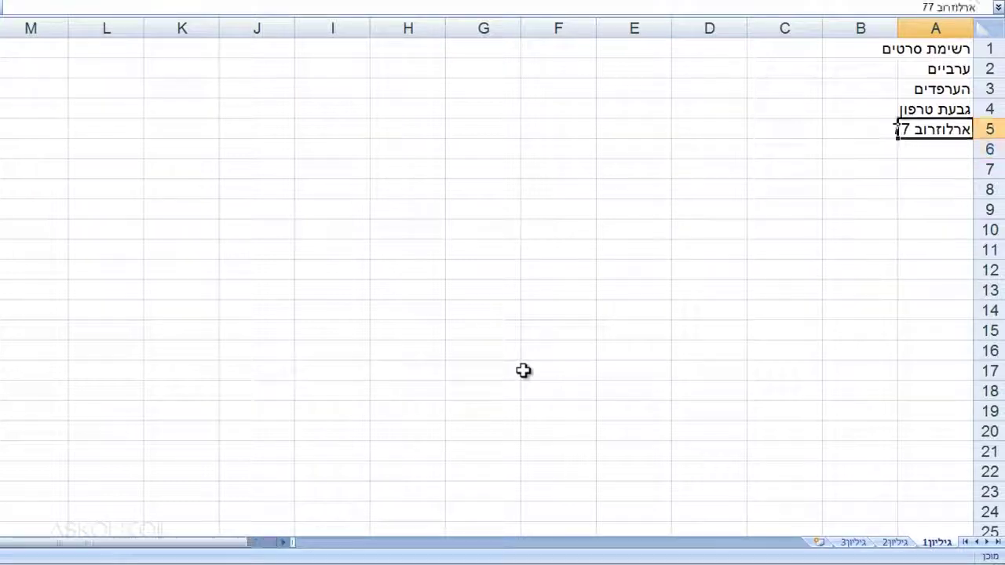
pyautogui.press('Delete')
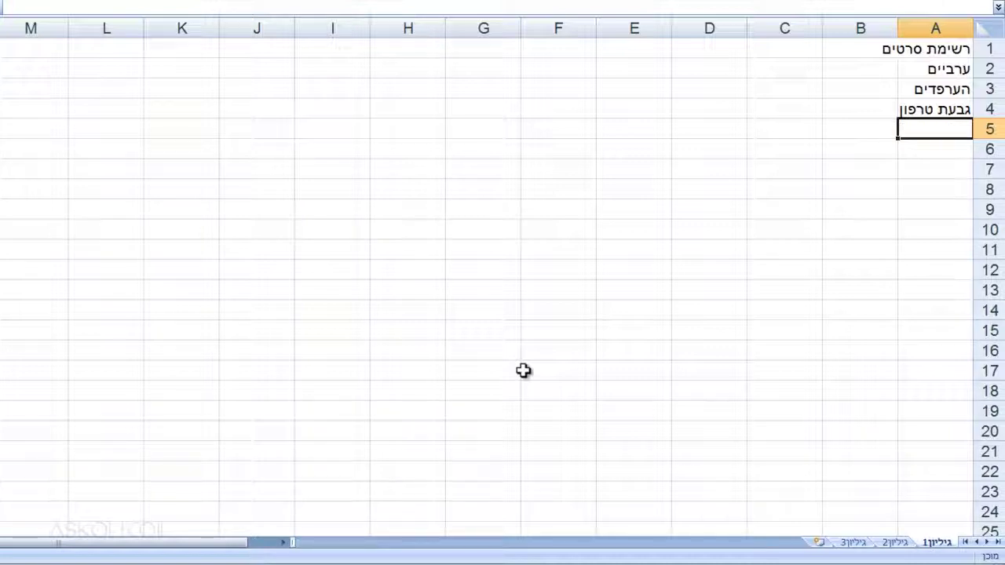
pyautogui.write('המקהלה')
pyautogui.press('Return')
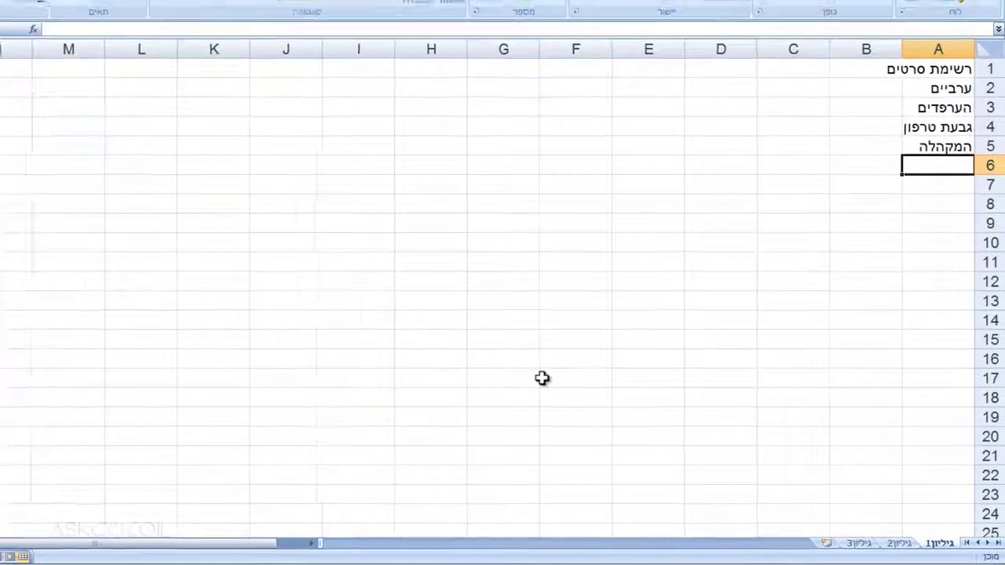
# Step: Overwrite A5 with the address 'ארלוזרוב 77' and return to the cell
pyautogui.press('Up')
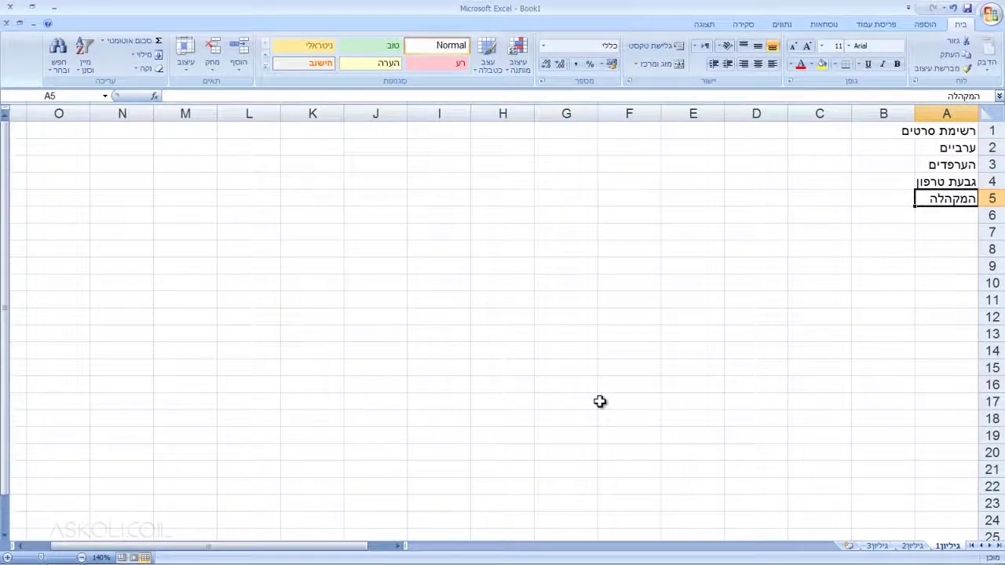
pyautogui.write('ארלוזרוב 77')
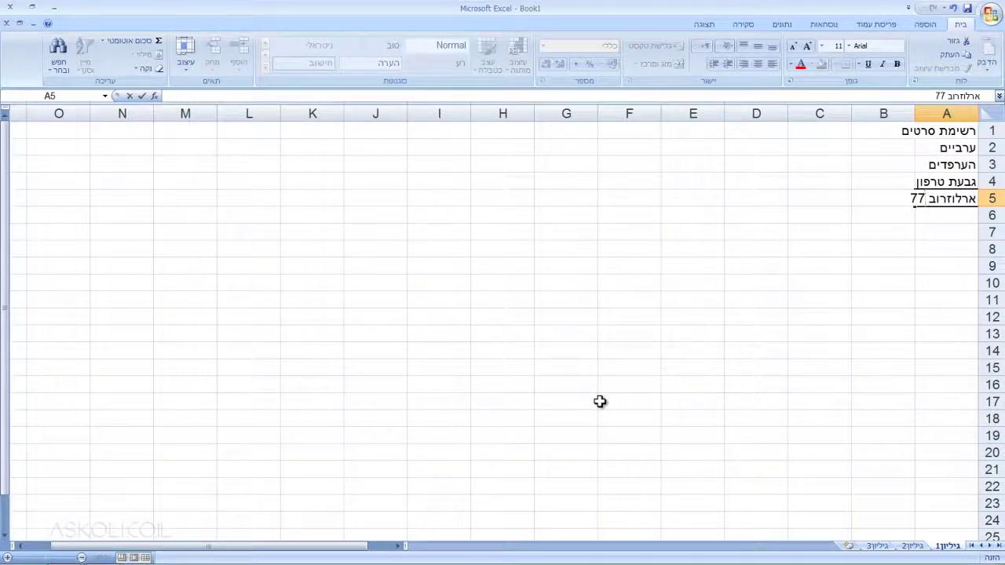
pyautogui.press('Return')
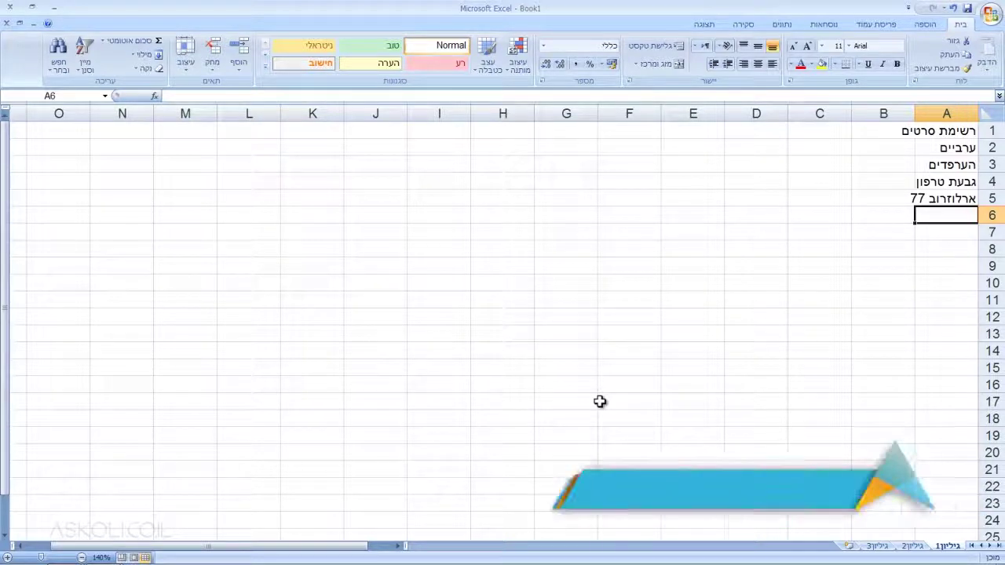
pyautogui.press('Up')
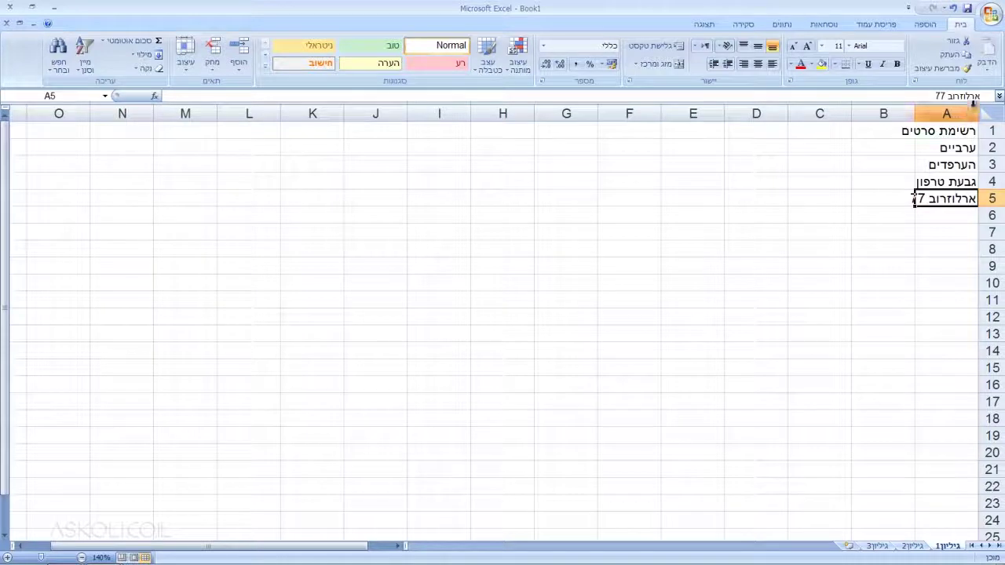
# Step: Change the house number in A5's address from 77 to 66 in the formula bar
pyautogui.click(942, 94)
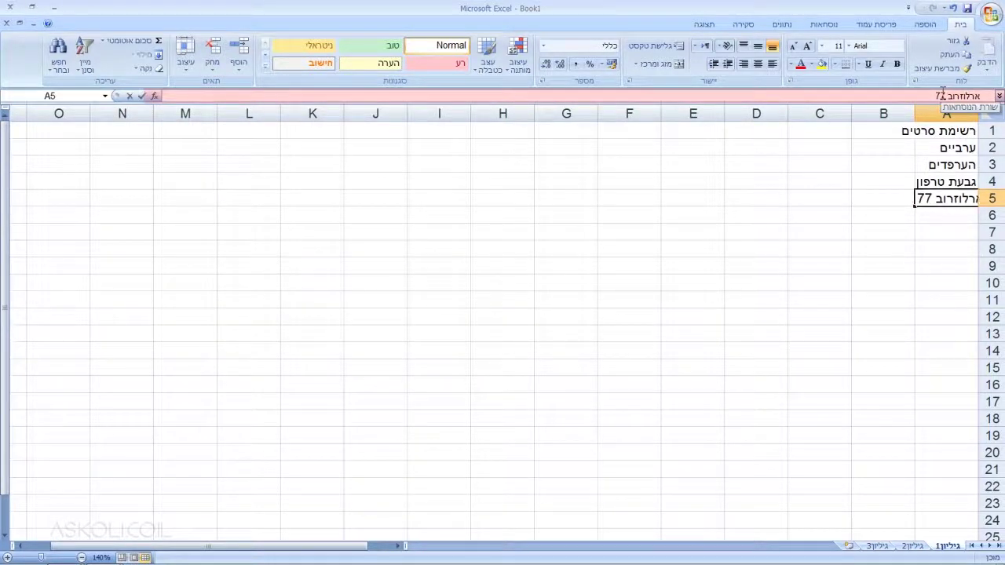
pyautogui.doubleClick(941, 95)
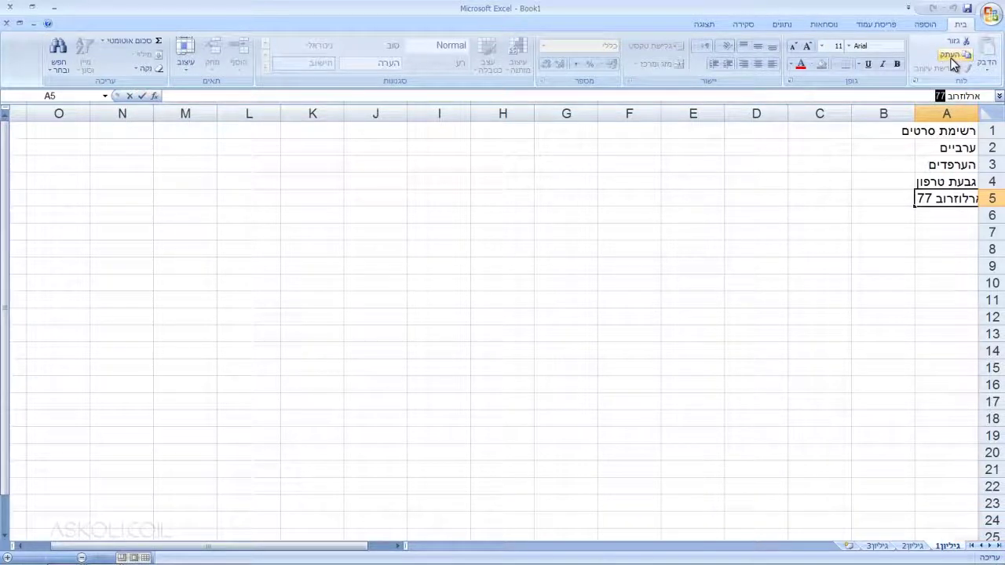
pyautogui.write('66')
pyautogui.press('Return')
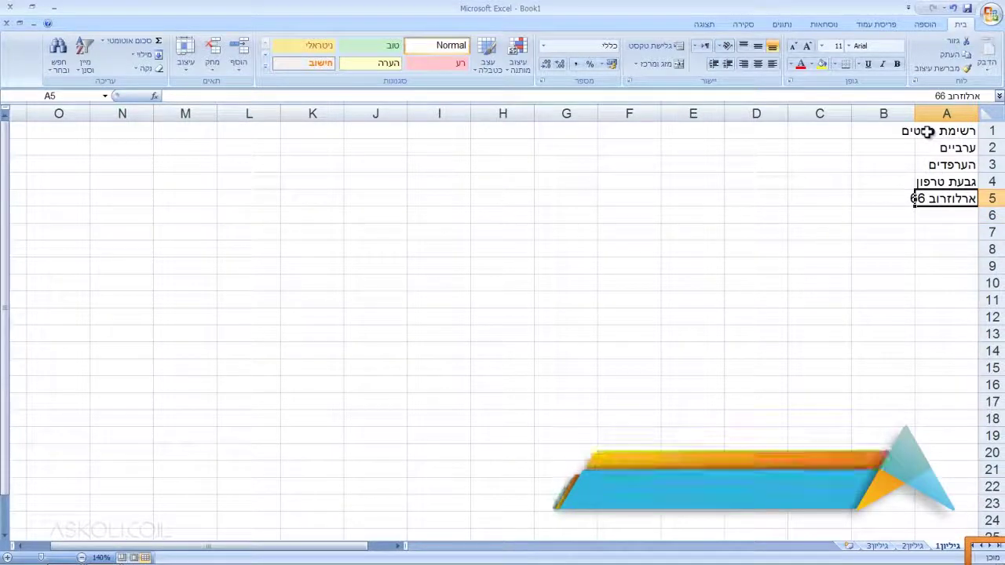
# Step: Edit A5 again with F2 to change the house number from 66 to 55
pyautogui.press('F2')
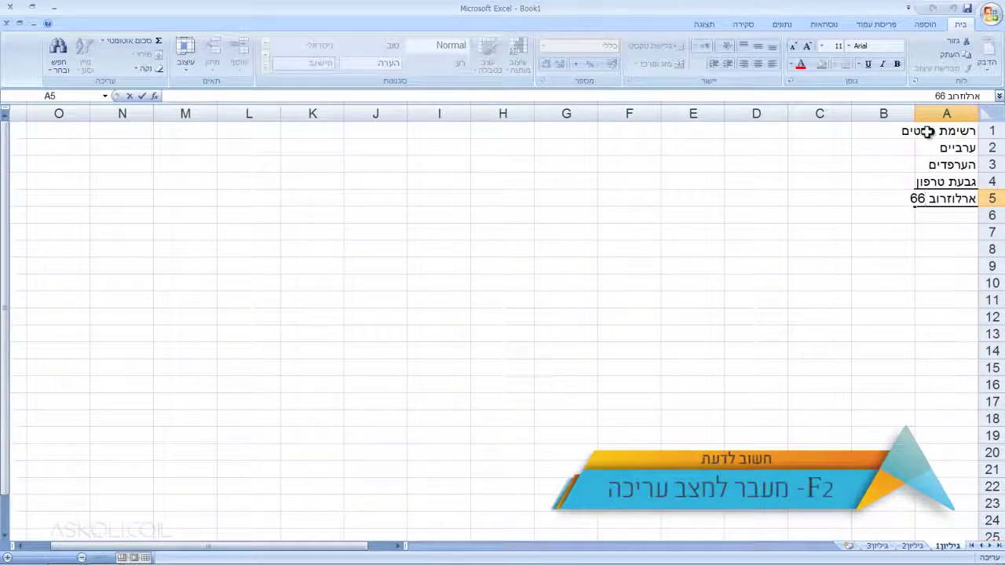
pyautogui.doubleClick(940, 96)
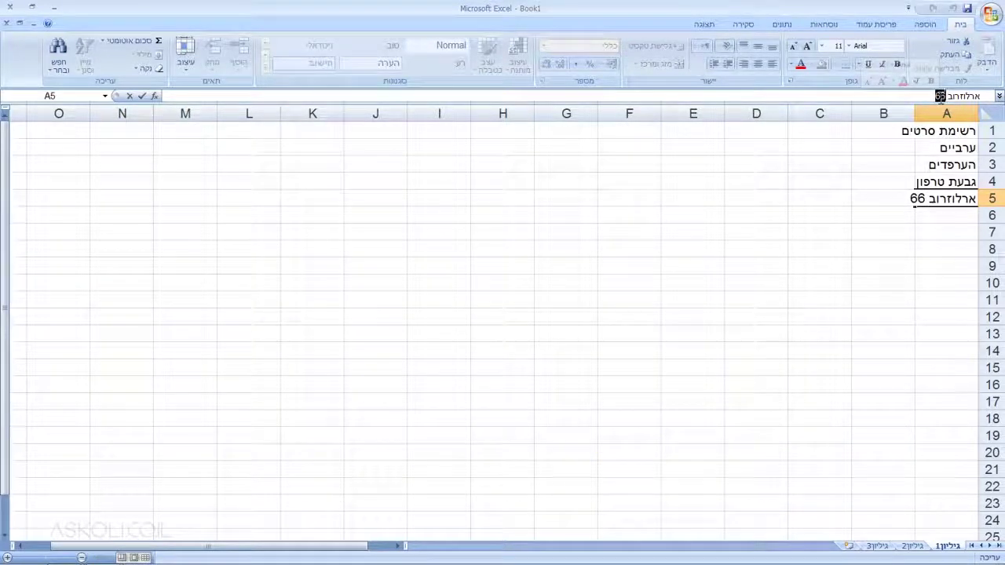
pyautogui.write('55')
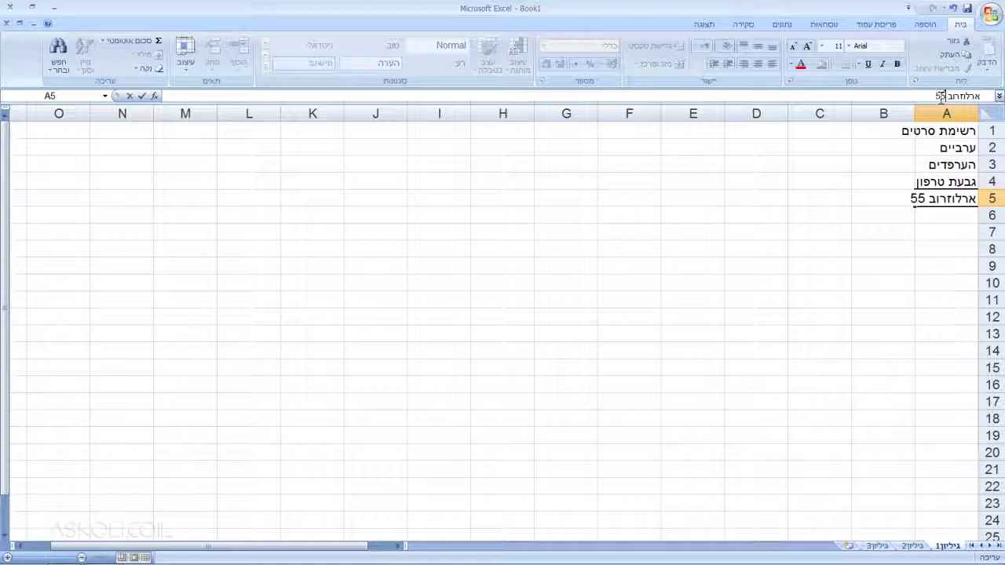
pyautogui.press('Return')
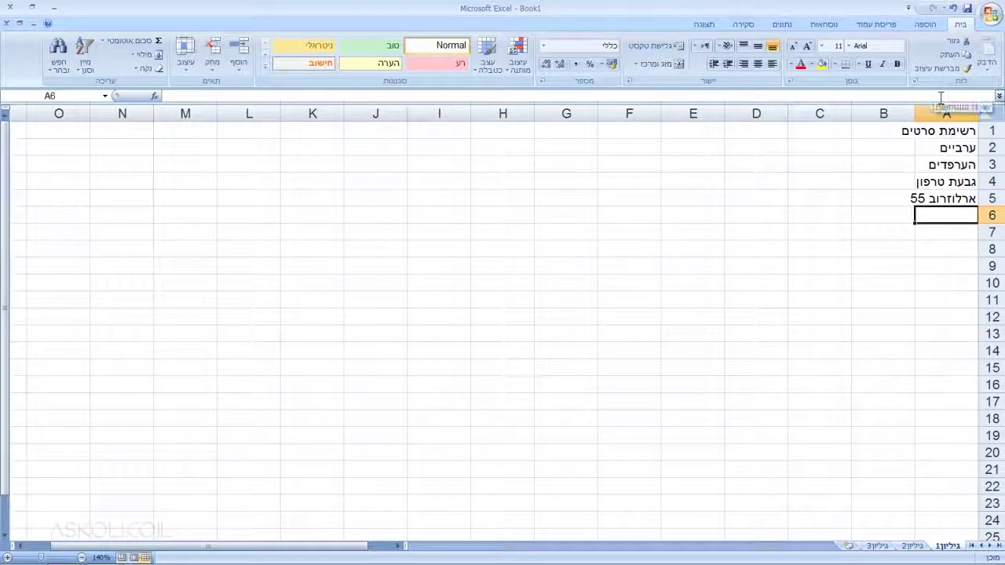
# Step: Edit A5 in-cell to change the address's house number from 55 to 44
pyautogui.doubleClick(941, 198)
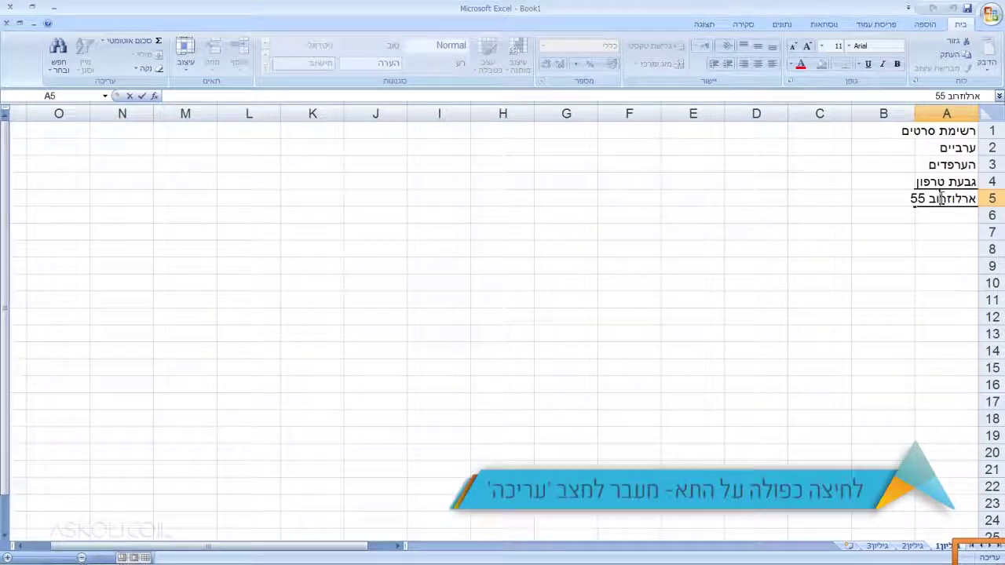
pyautogui.doubleClick(918, 199)
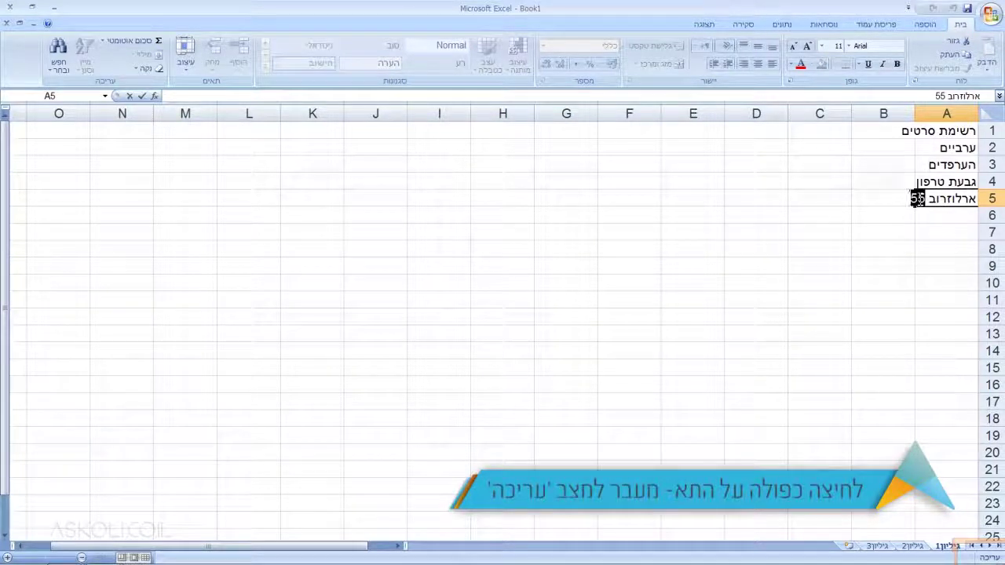
pyautogui.write('44')
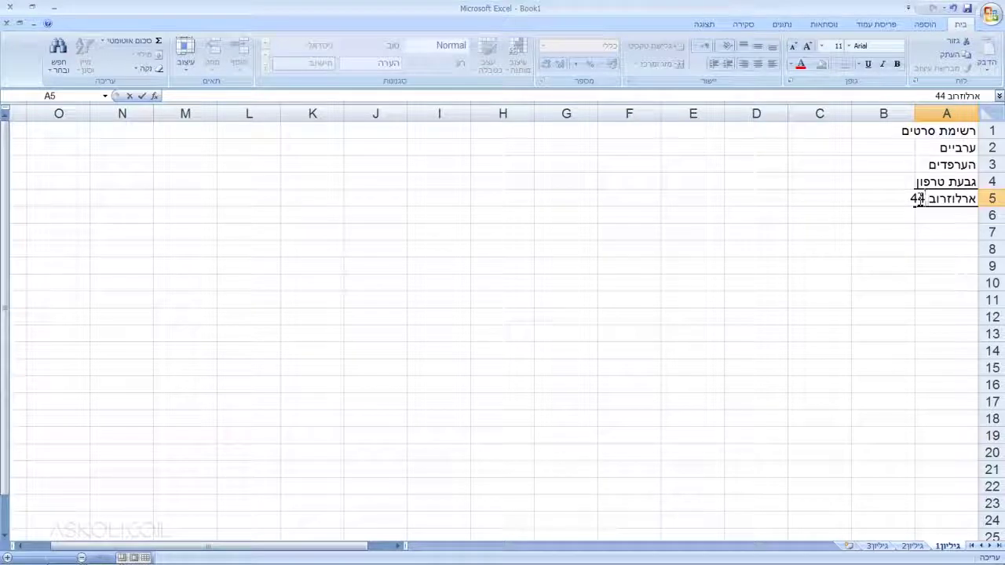
pyautogui.press('Return')
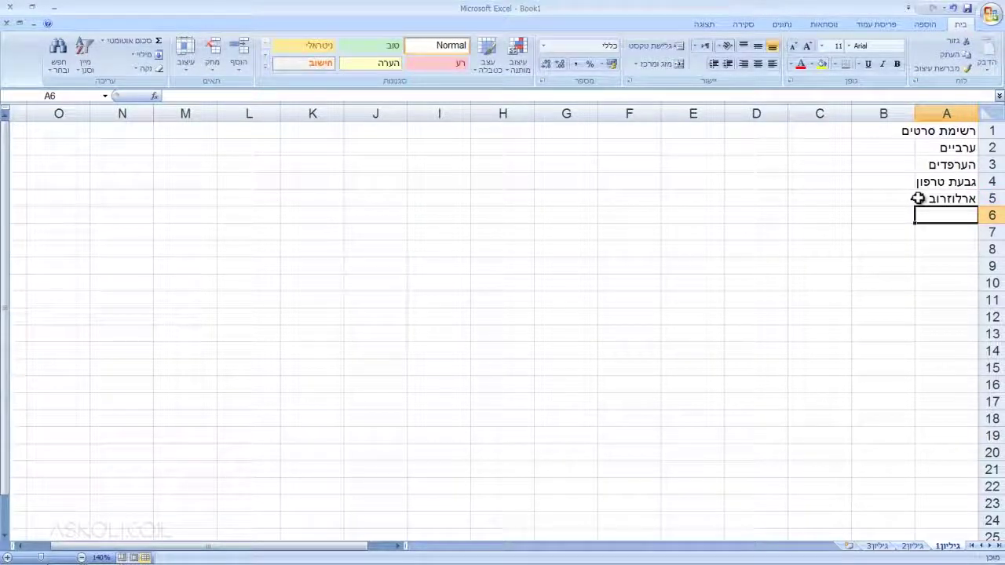